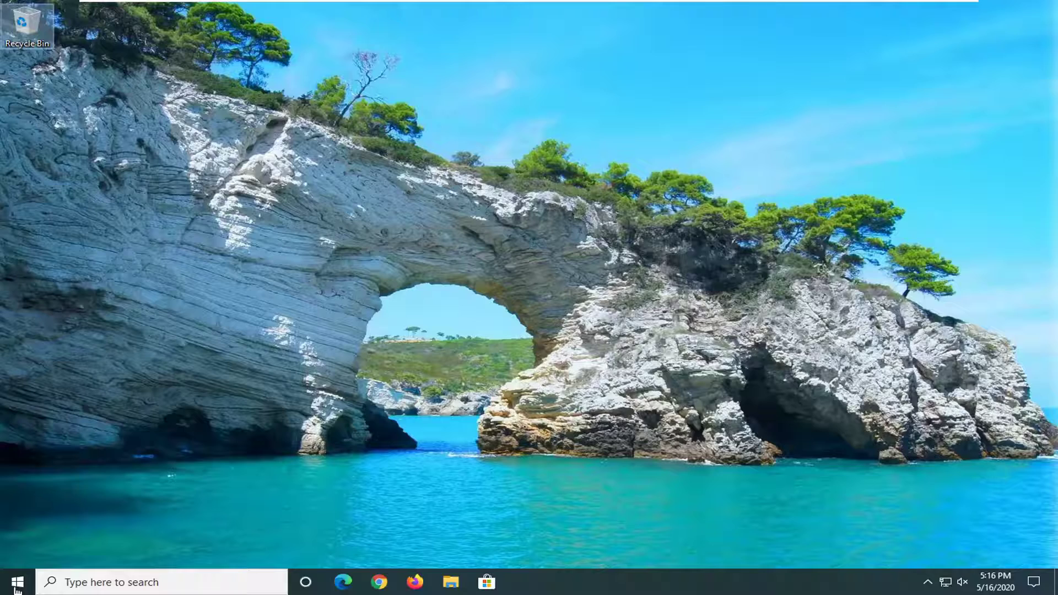
Find Control Panel through Start search and list all its items as large icons
{"action": "left_click", "coordinate": [17, 582]}
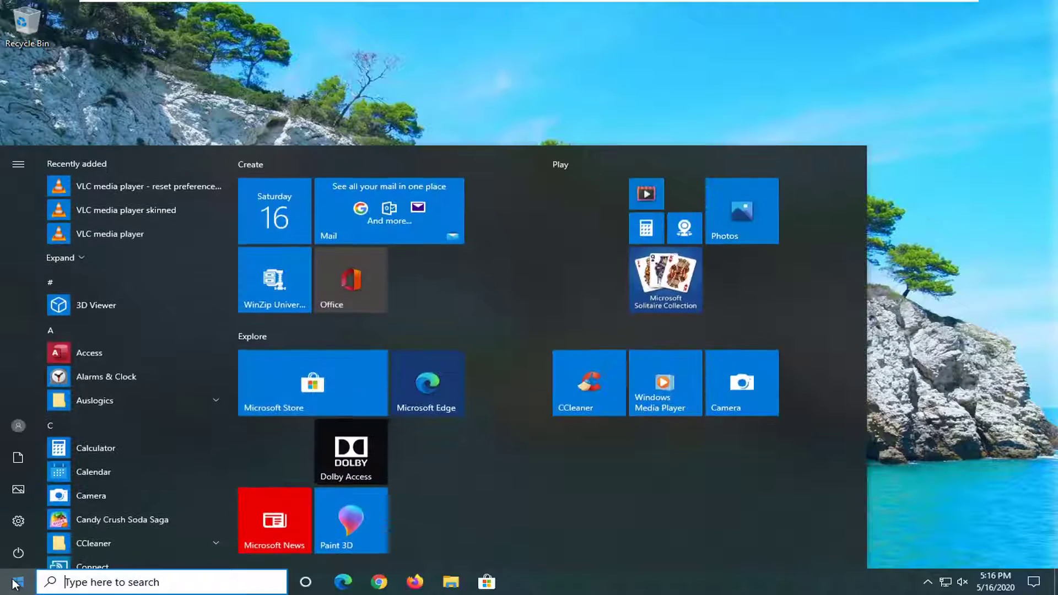
{"action": "type", "text": "control p"}
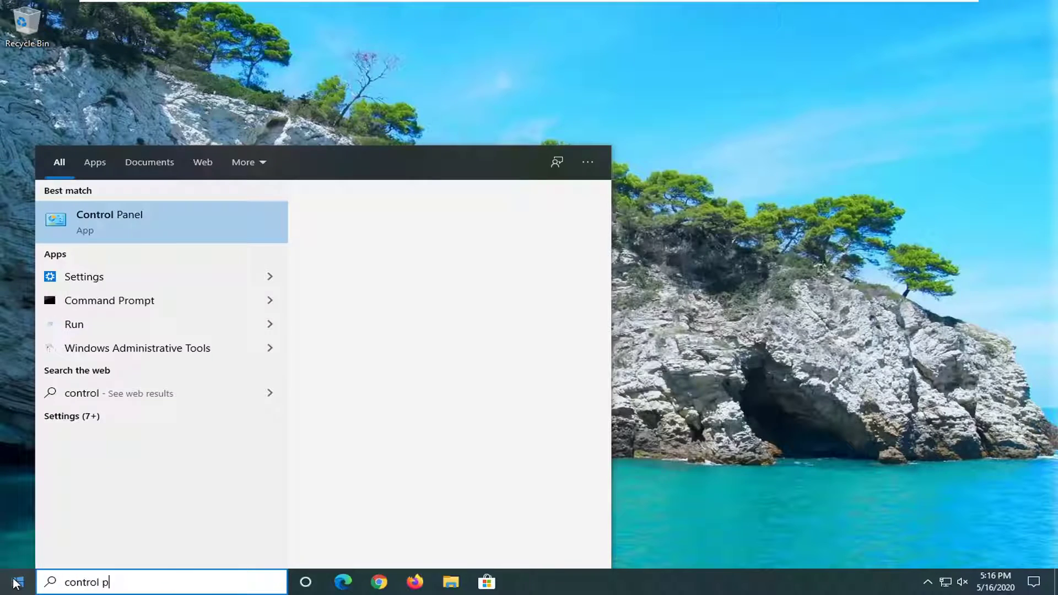
{"action": "type", "text": "anel"}
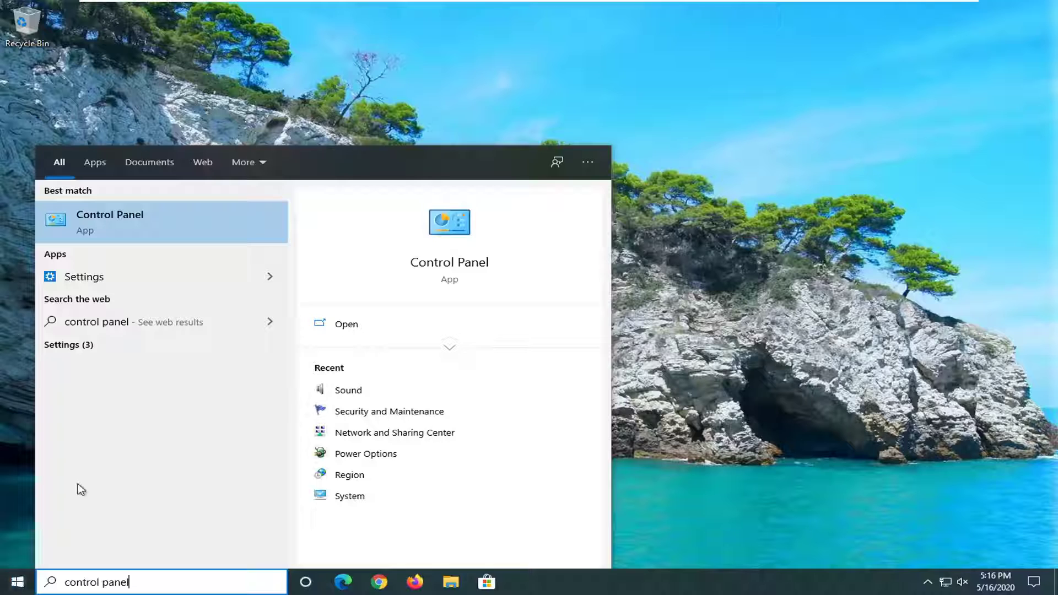
{"action": "left_click", "coordinate": [113, 224]}
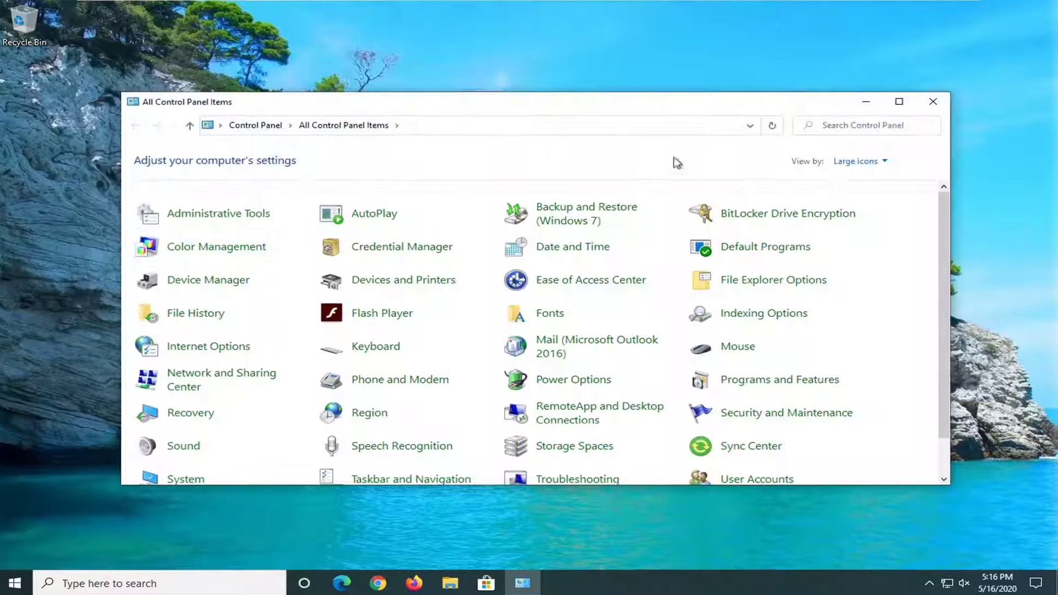
{"action": "left_click", "coordinate": [868, 161]}
{"action": "left_click", "coordinate": [889, 185]}
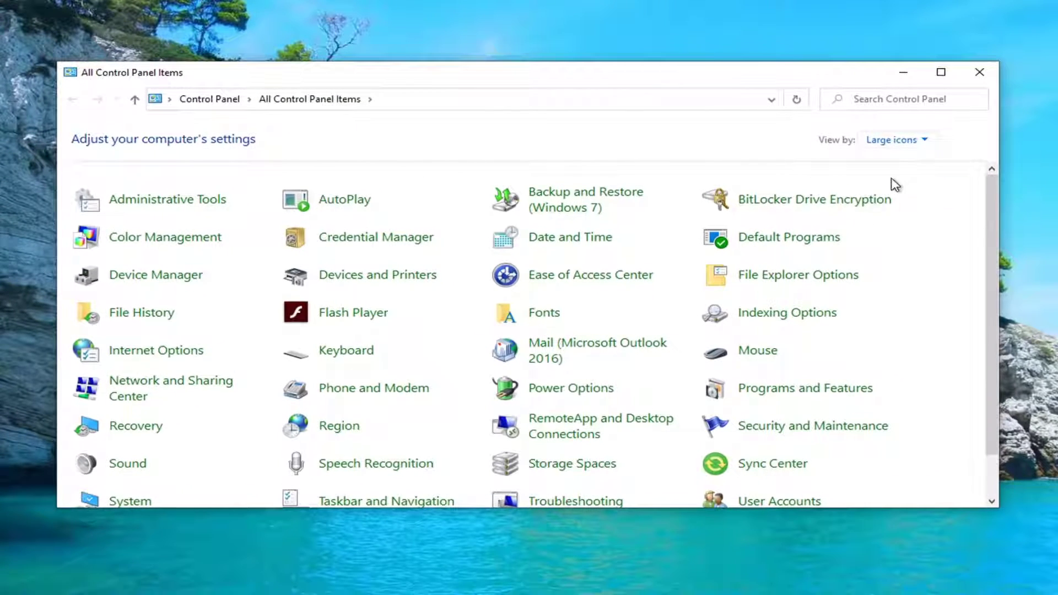
Uncheck 'Allow applications to take exclusive control' in the Speakers Advanced properties and apply
{"action": "left_click", "coordinate": [123, 465]}
{"action": "left_click_drag", "start_coordinate": [203, 44], "coordinate": [461, 70]}
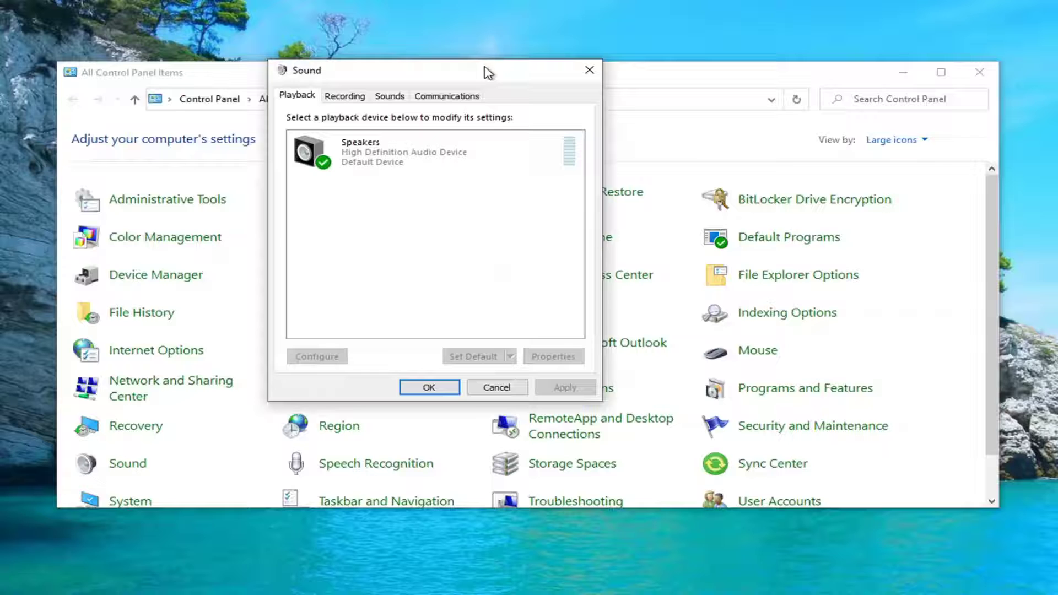
{"action": "left_click", "coordinate": [369, 149]}
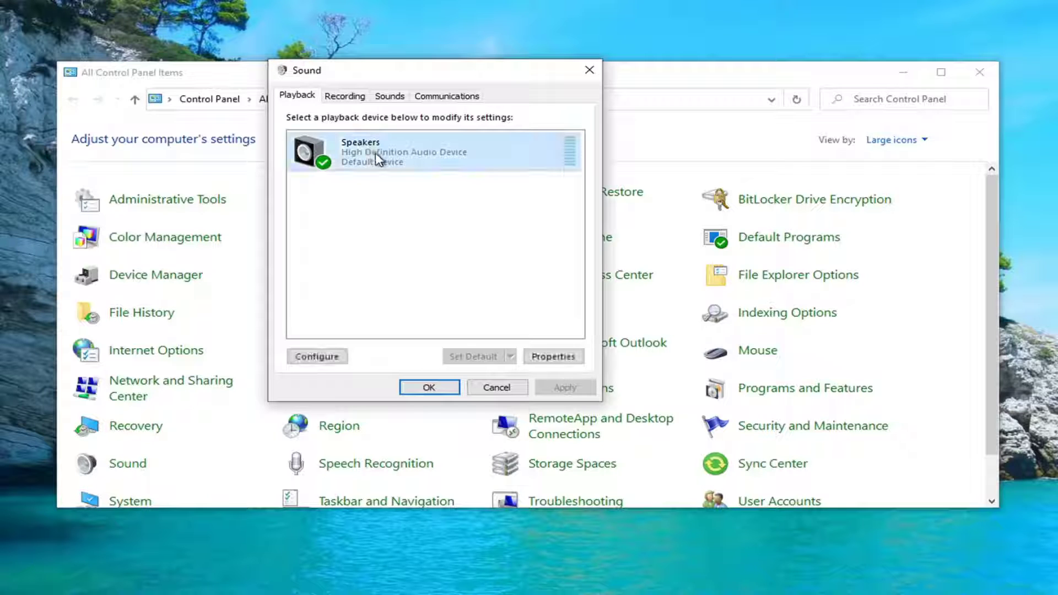
{"action": "left_click", "coordinate": [553, 357]}
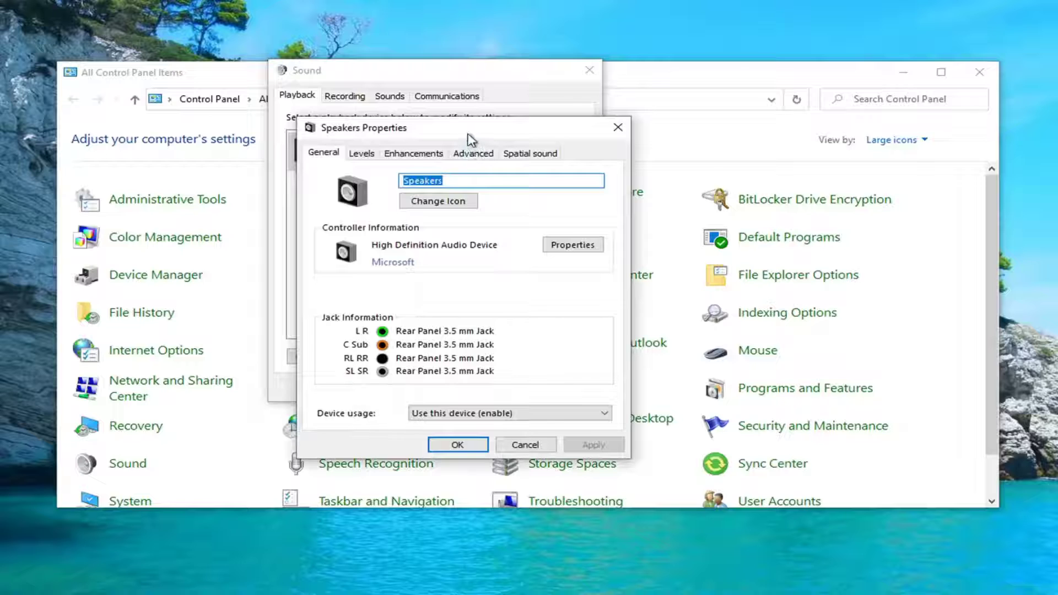
{"action": "left_click_drag", "start_coordinate": [475, 130], "coordinate": [449, 75]}
{"action": "left_click", "coordinate": [438, 100]}
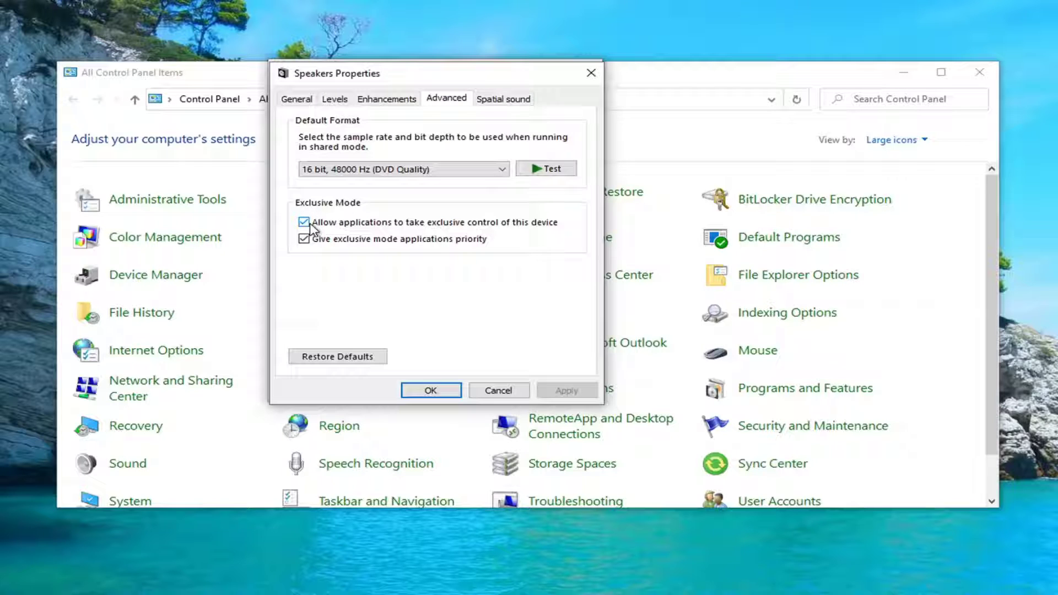
{"action": "left_click", "coordinate": [415, 225]}
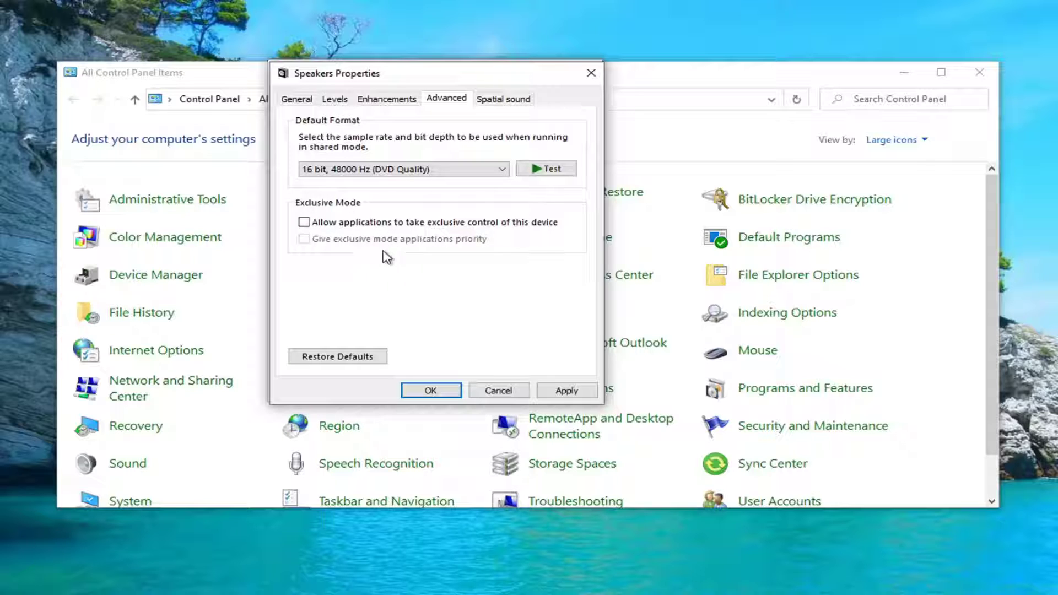
{"action": "left_click", "coordinate": [567, 391]}
{"action": "left_click", "coordinate": [430, 390]}
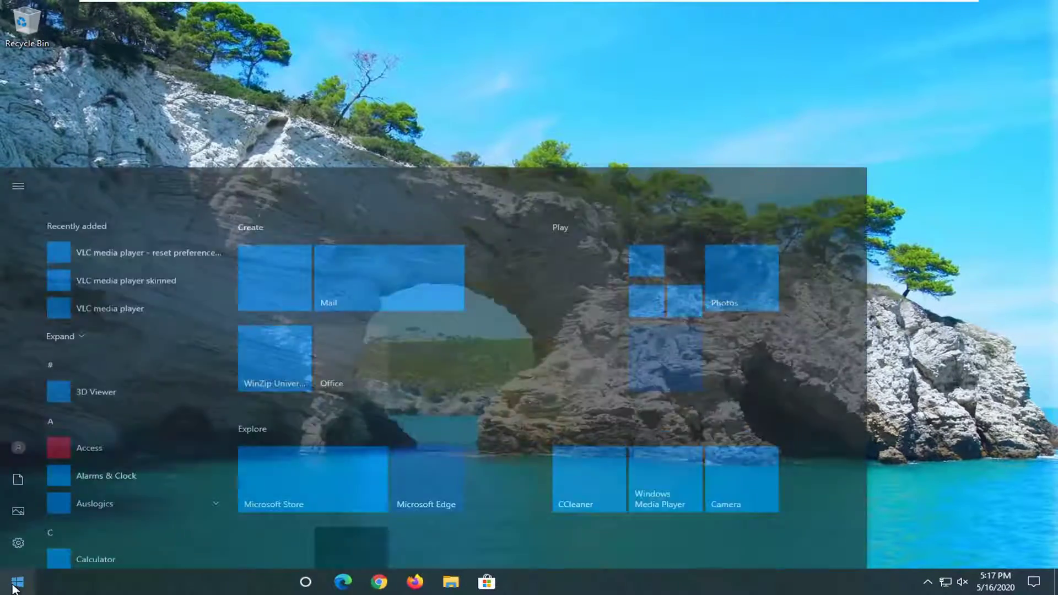
Launch Device Manager from Start search, expand Audio inputs and outputs, and select Speakers
{"action": "left_click", "coordinate": [17, 584]}
{"action": "type", "text": "de"}
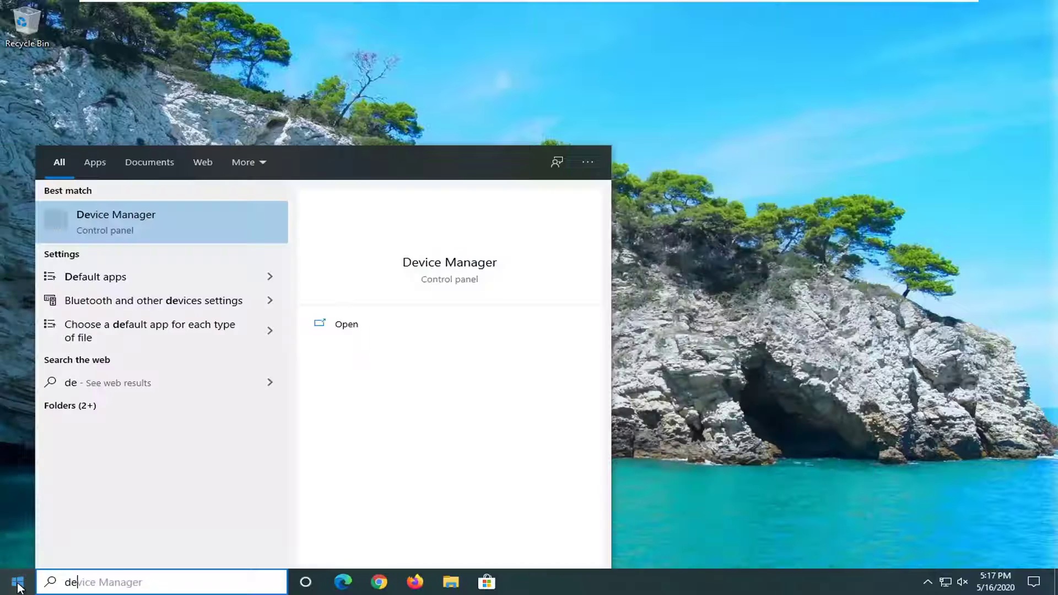
{"action": "type", "text": "vice manager"}
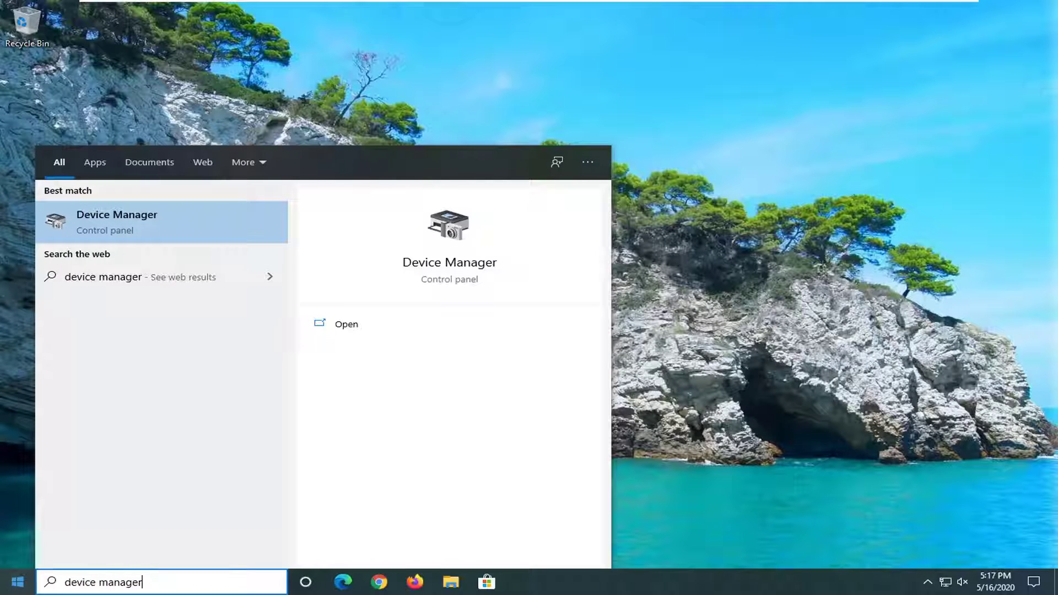
{"action": "left_click", "coordinate": [166, 219]}
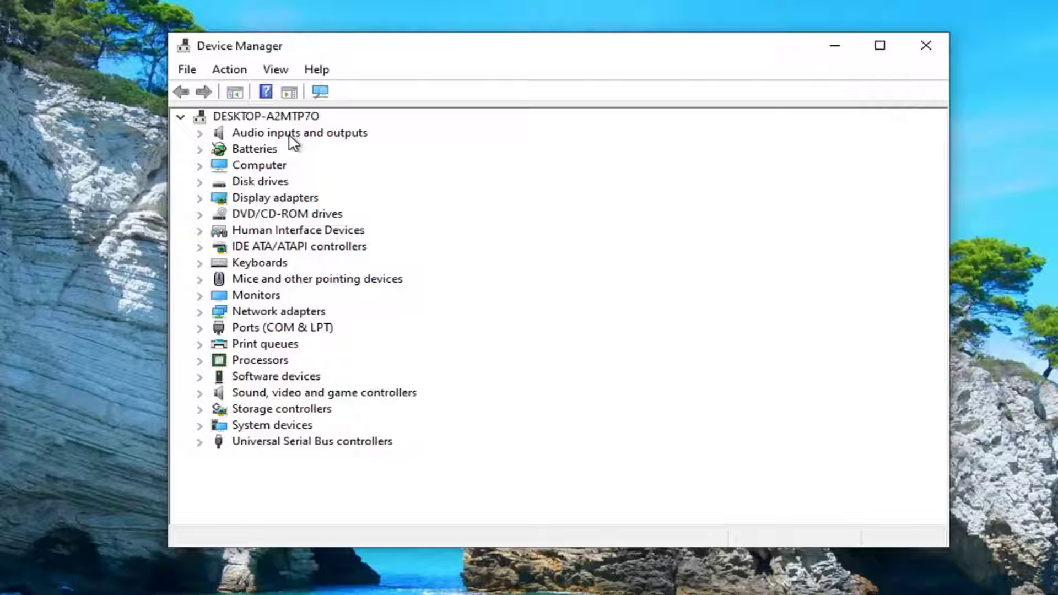
{"action": "double_click", "coordinate": [295, 135]}
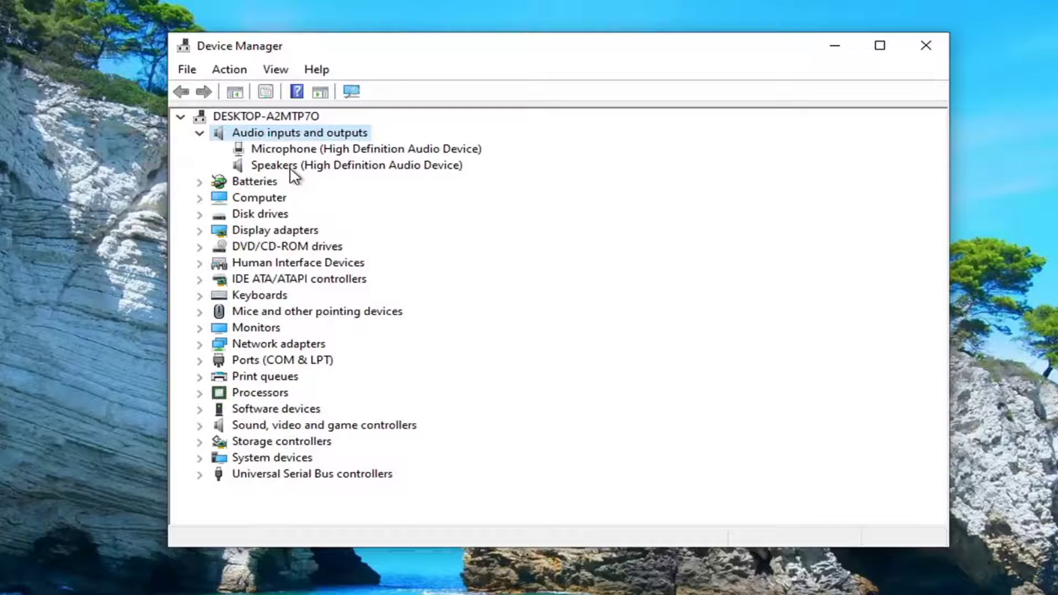
{"action": "left_click", "coordinate": [298, 166]}
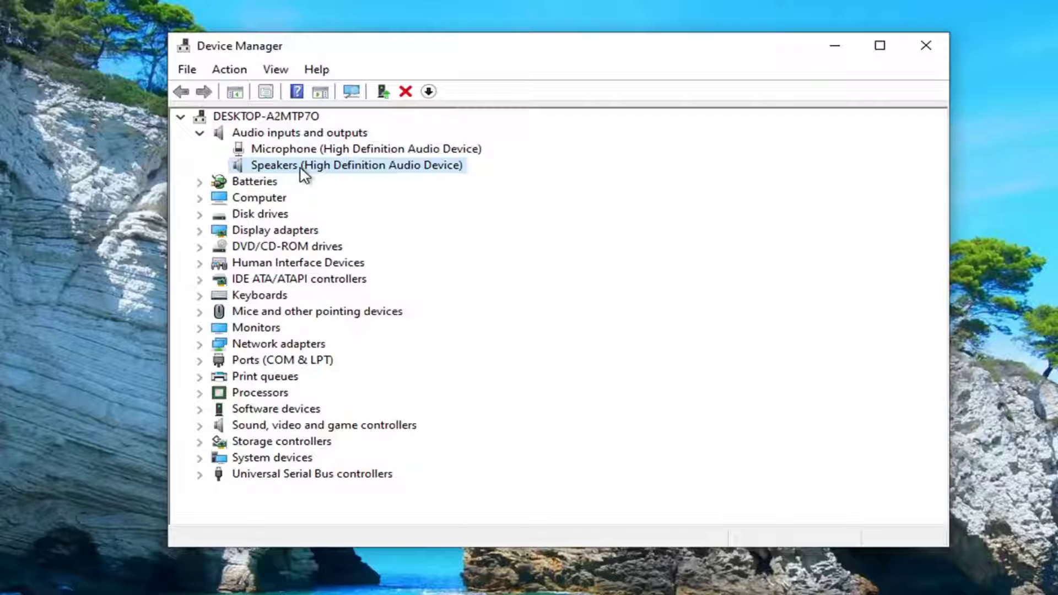
Scan for hardware changes from the Speakers context menu, then dismiss the reopened menu
{"action": "right_click", "coordinate": [303, 172]}
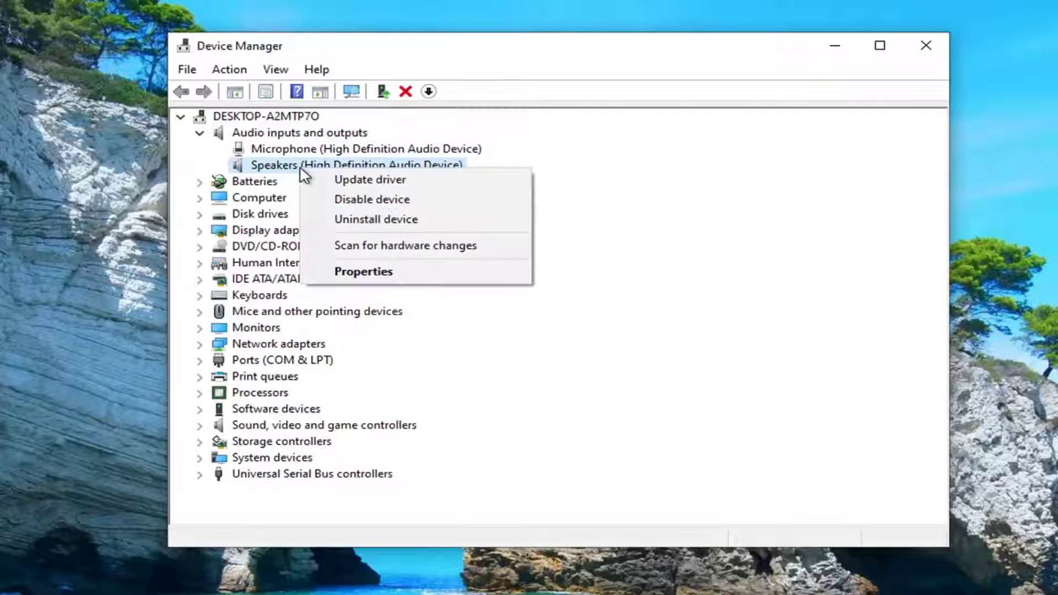
{"action": "left_click", "coordinate": [386, 246]}
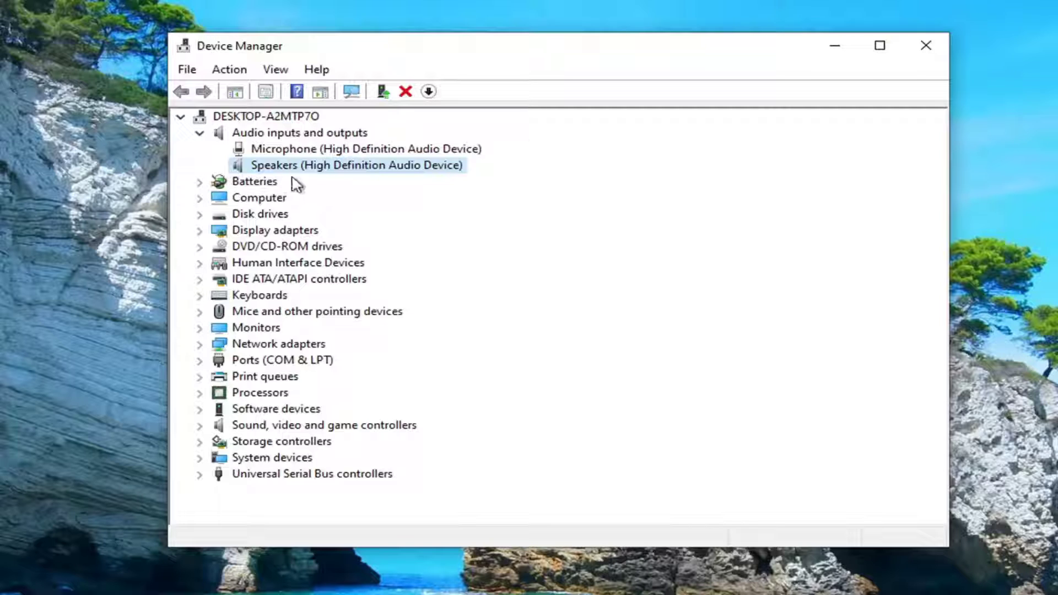
{"action": "right_click", "coordinate": [294, 169]}
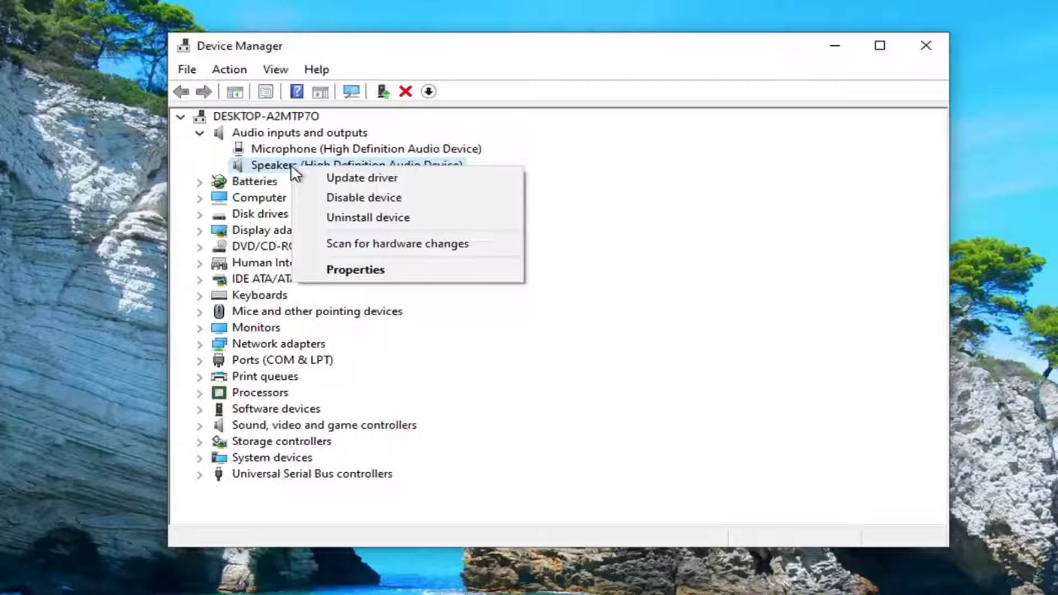
{"action": "left_click", "coordinate": [281, 175]}
{"action": "right_click", "coordinate": [302, 170]}
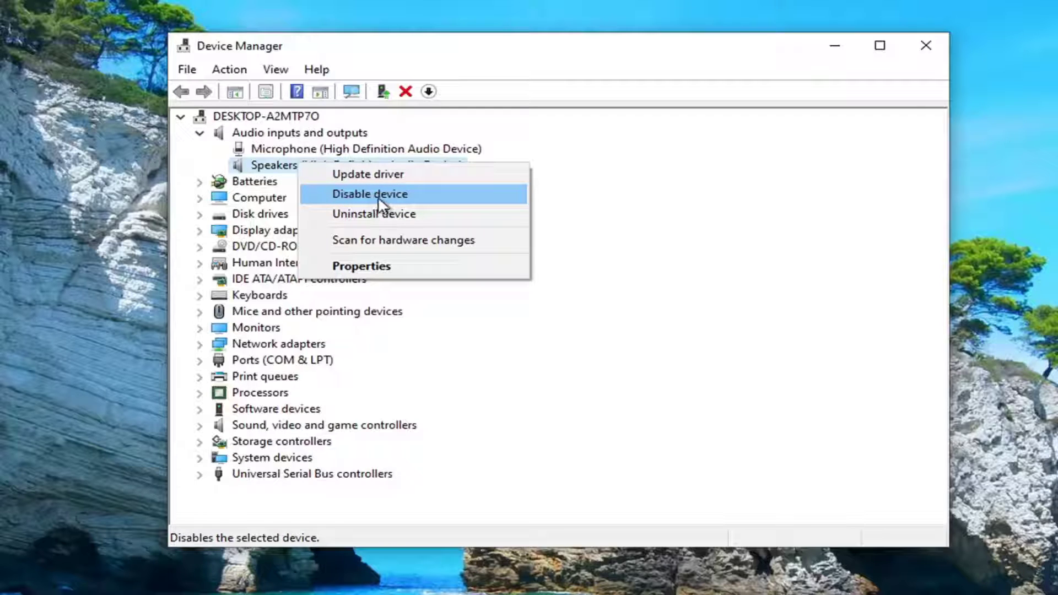
{"action": "left_click", "coordinate": [242, 164]}
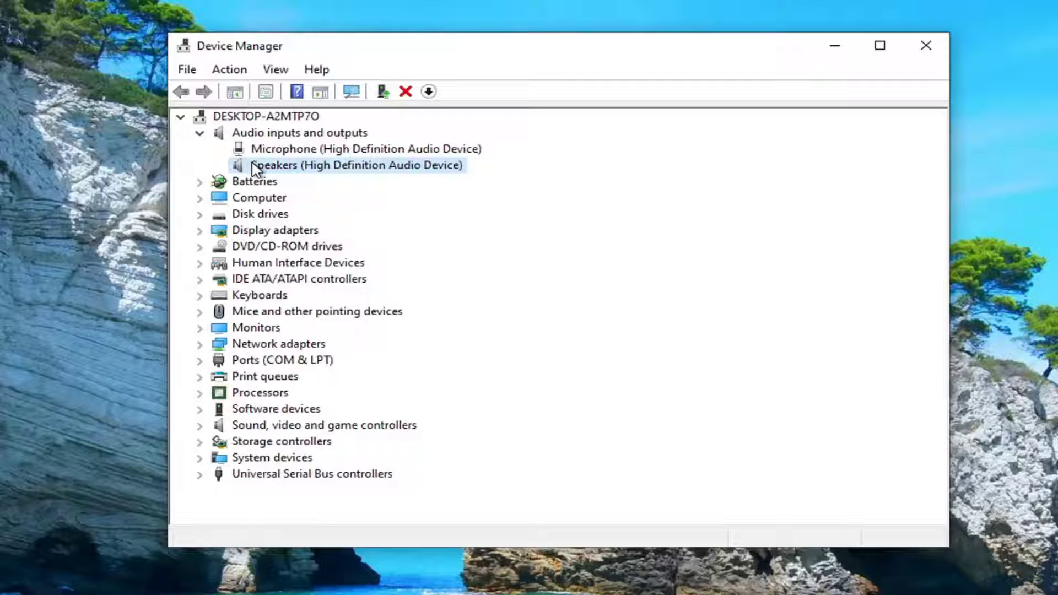
Reinstall the Speakers driver as Audio Endpoint from the compatible driver list
{"action": "right_click", "coordinate": [257, 166]}
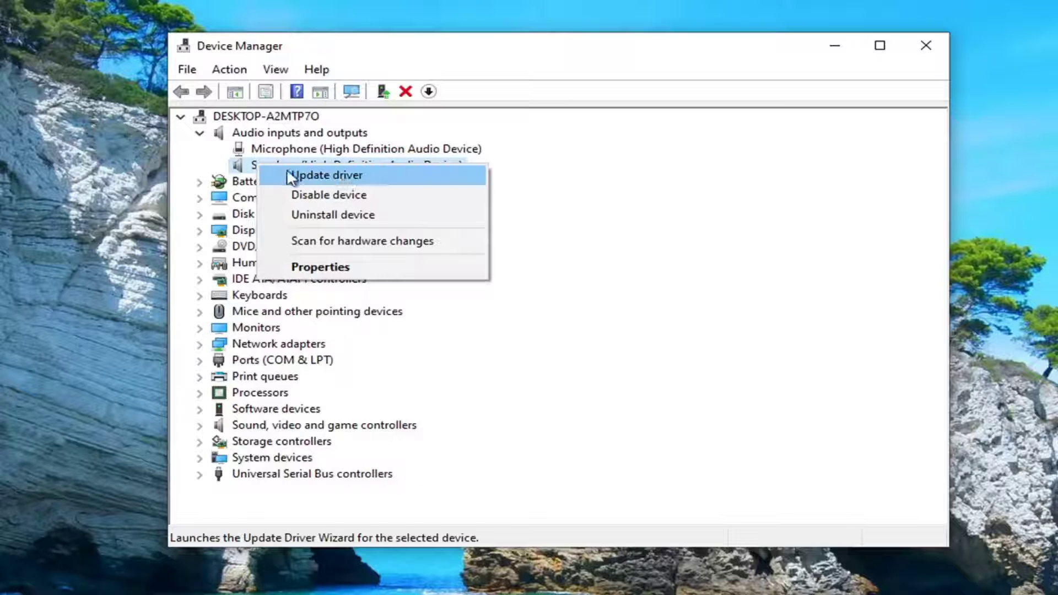
{"action": "left_click", "coordinate": [344, 176]}
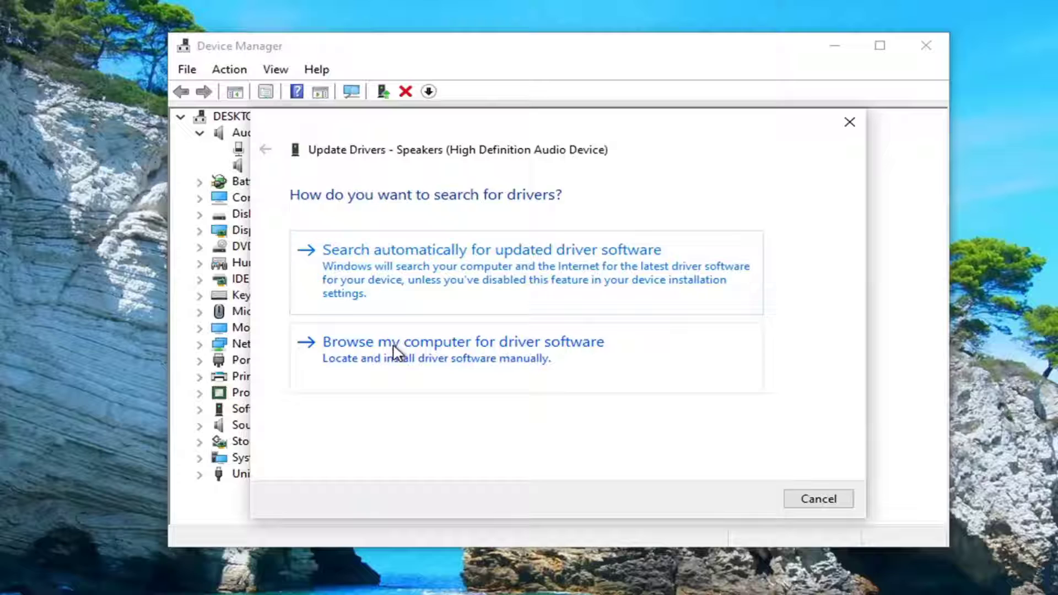
{"action": "left_click", "coordinate": [464, 356]}
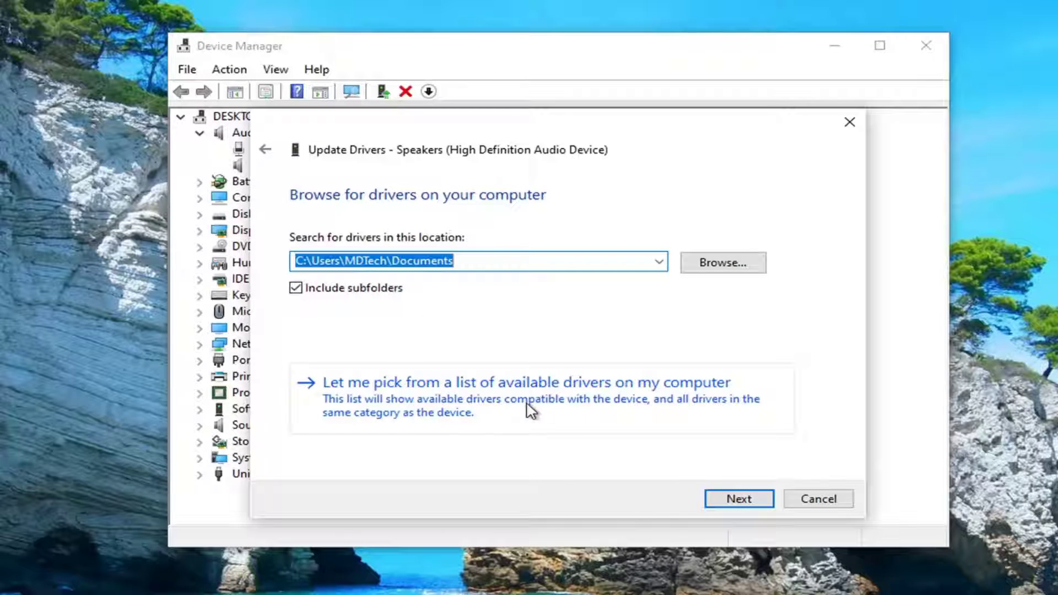
{"action": "left_click", "coordinate": [612, 401]}
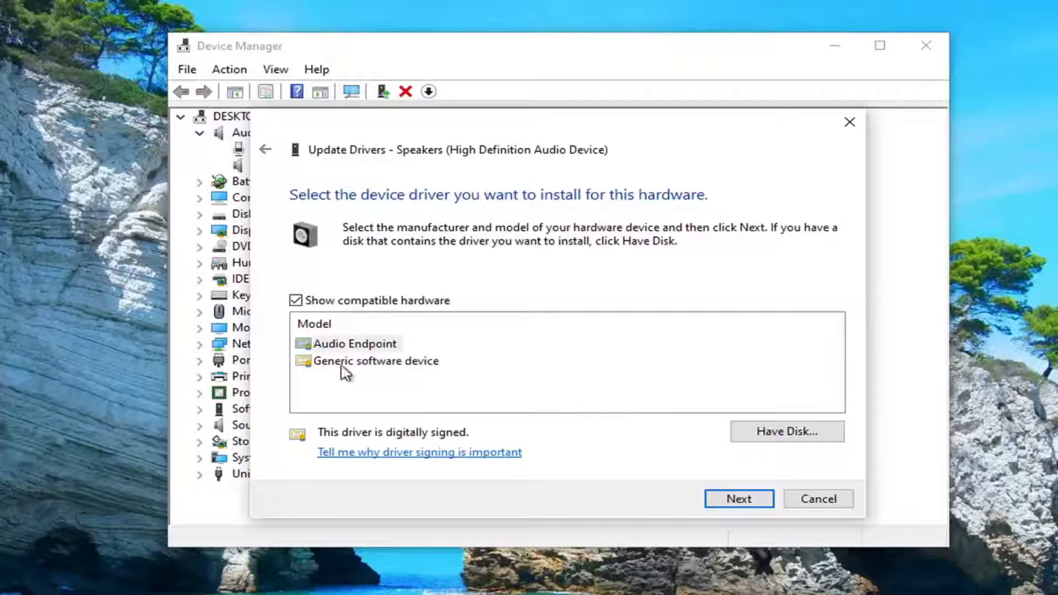
{"action": "left_click", "coordinate": [354, 344]}
{"action": "left_click", "coordinate": [738, 498]}
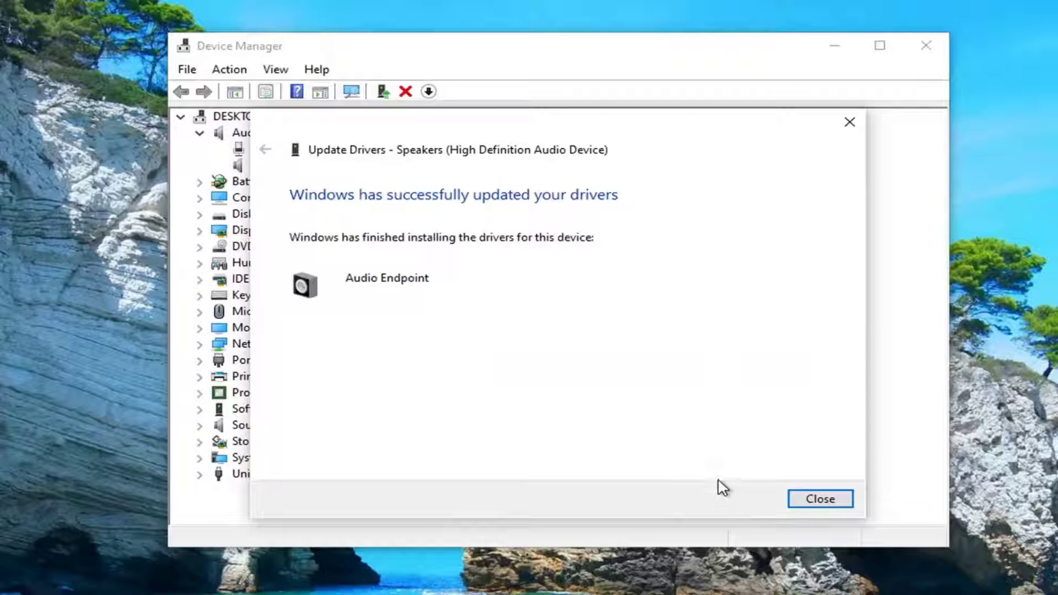
{"action": "left_click", "coordinate": [820, 499]}
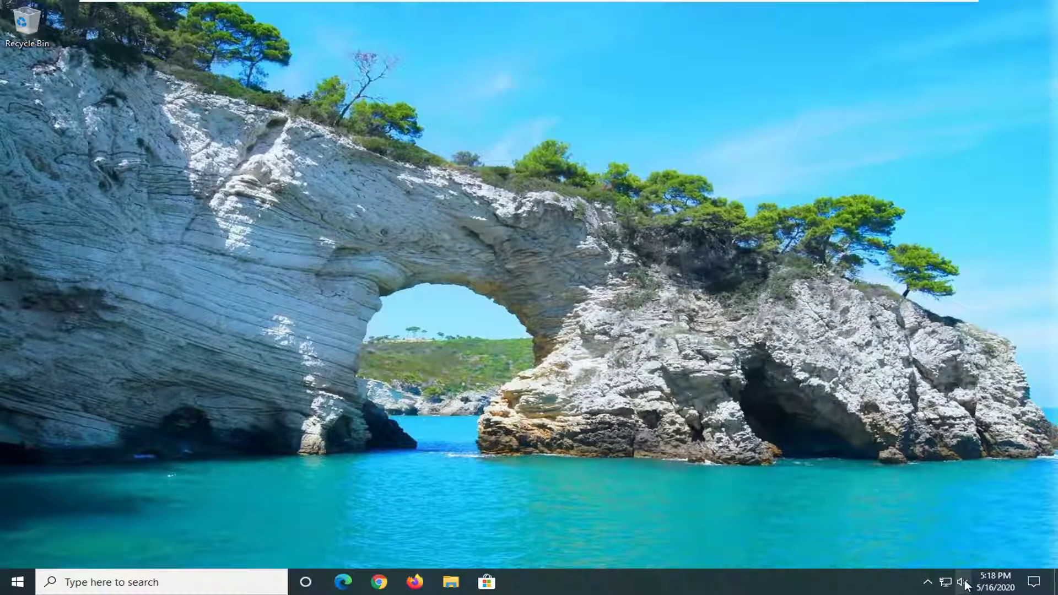
Drag the tray volume slider to 14 to unmute the speakers, then dismiss the flyout
{"action": "left_click", "coordinate": [964, 583]}
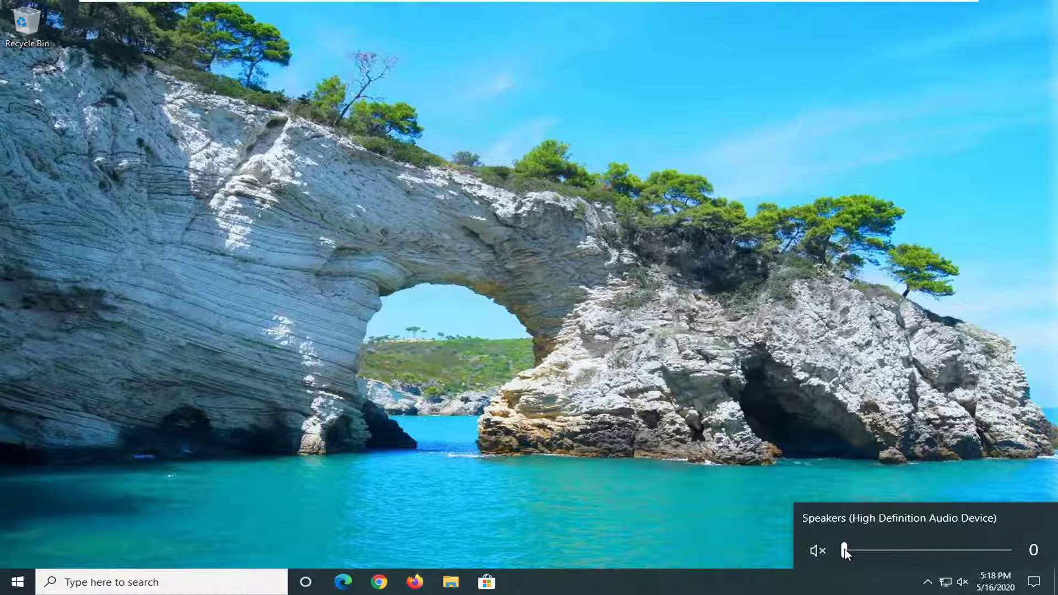
{"action": "left_click_drag", "start_coordinate": [862, 550], "coordinate": [777, 550]}
{"action": "left_click", "coordinate": [672, 428]}
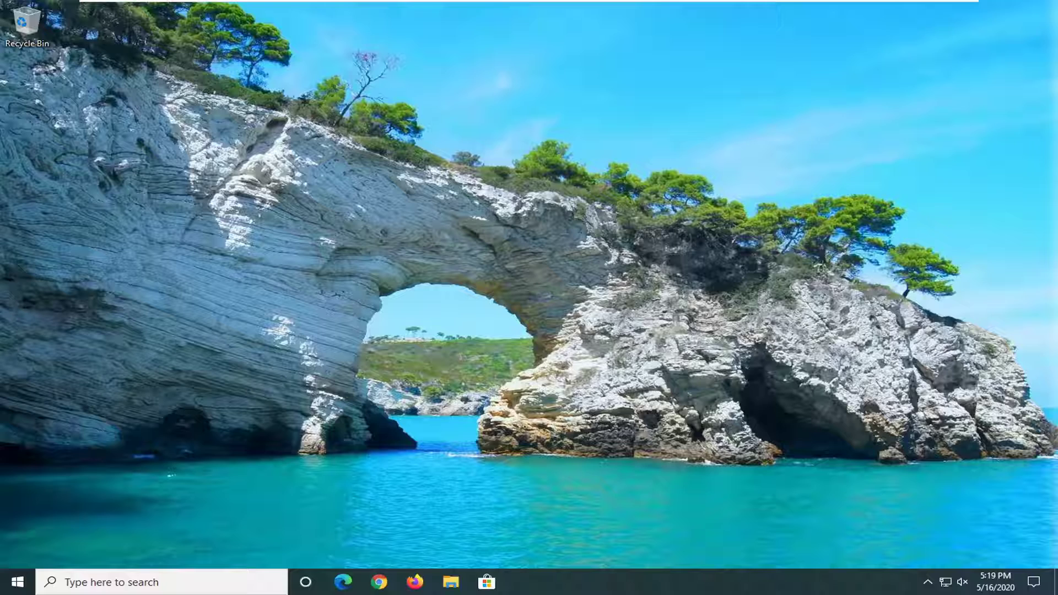
Search Start for 'troubleshoot' and open Troubleshoot settings
{"action": "left_click", "coordinate": [16, 582]}
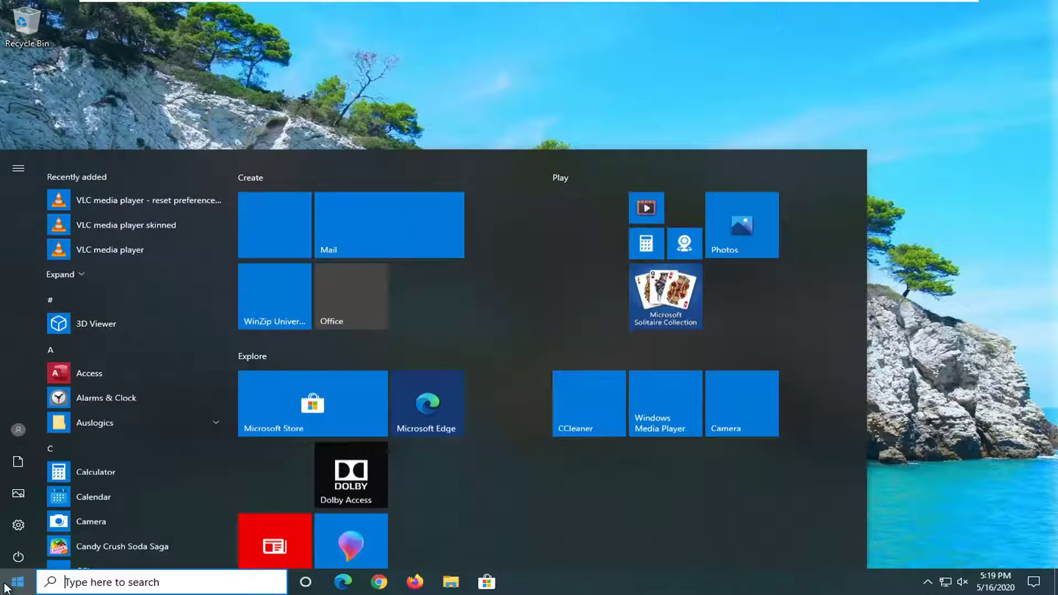
{"action": "type", "text": "troublesh"}
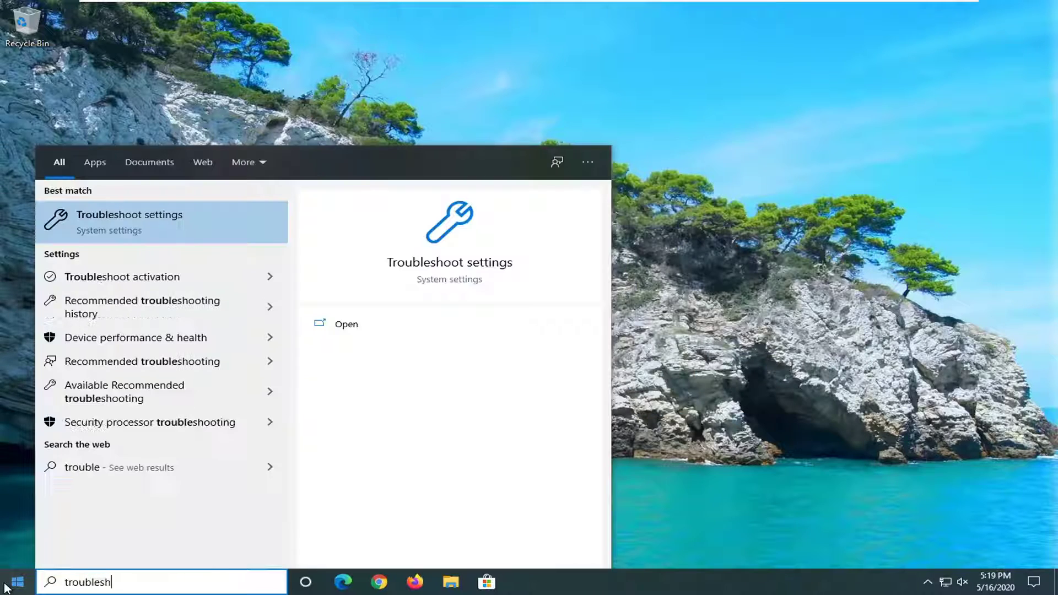
{"action": "type", "text": "oot"}
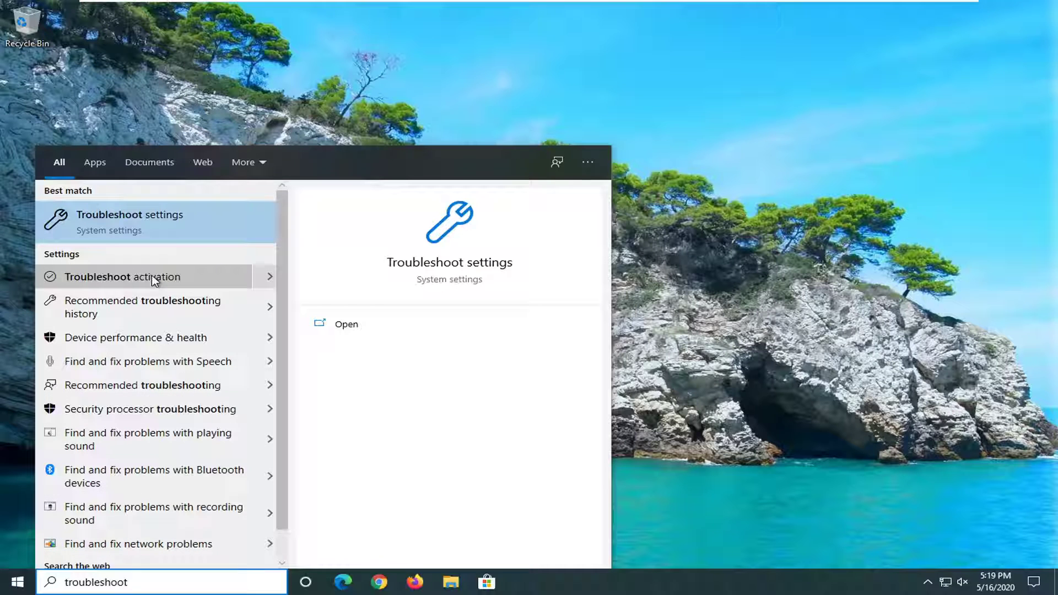
{"action": "left_click", "coordinate": [167, 219]}
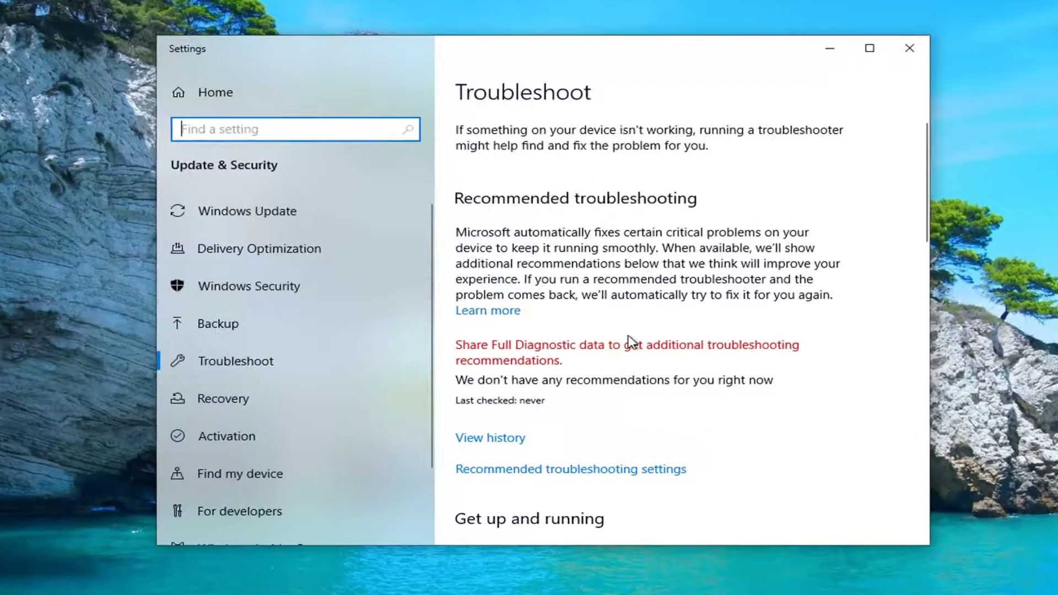
{"action": "scroll", "coordinate": [630, 342], "scroll_direction": "down", "scroll_amount": 3}
{"action": "scroll", "coordinate": [630, 342], "scroll_direction": "down", "scroll_amount": 2}
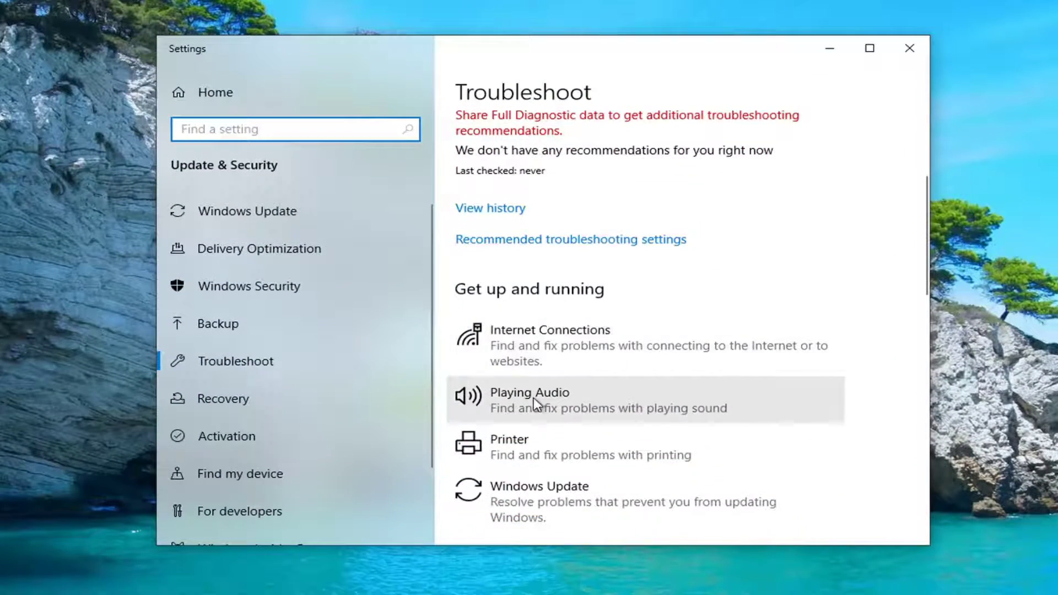
Run the Playing Audio troubleshooter under Get up and running
{"action": "left_click", "coordinate": [658, 400]}
{"action": "left_click", "coordinate": [737, 456]}
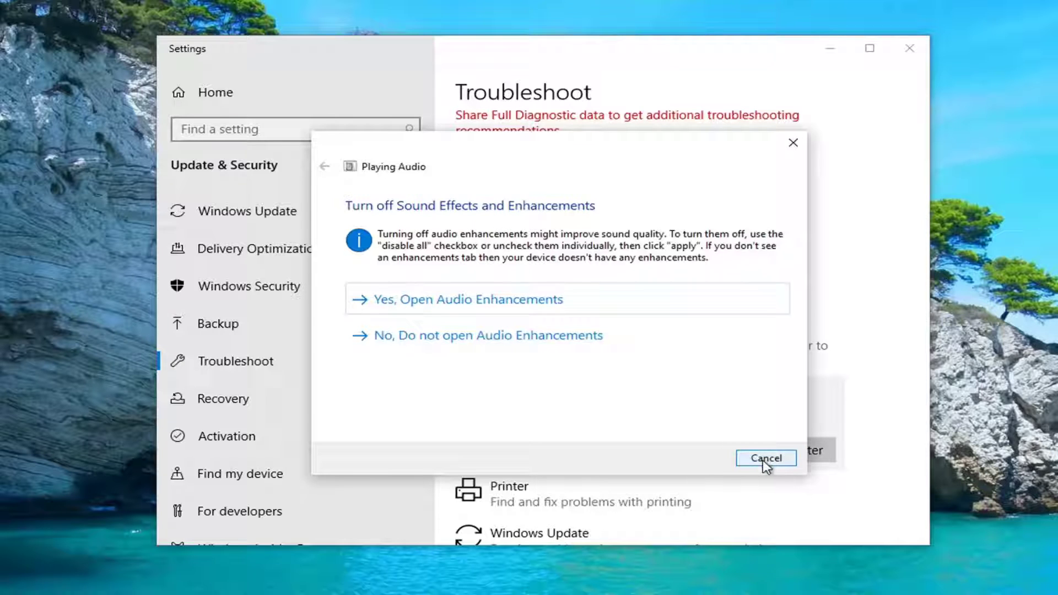
Open the Speakers audio enhancements, close them with OK, and continue past the volume check
{"action": "left_click", "coordinate": [479, 302]}
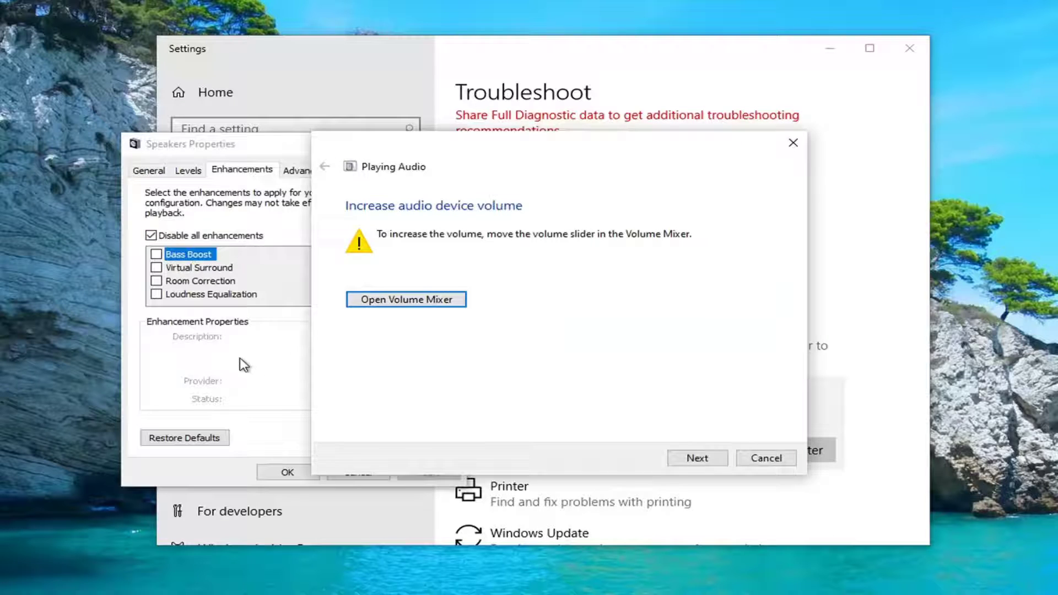
{"action": "left_click", "coordinate": [244, 364]}
{"action": "left_click", "coordinate": [287, 472]}
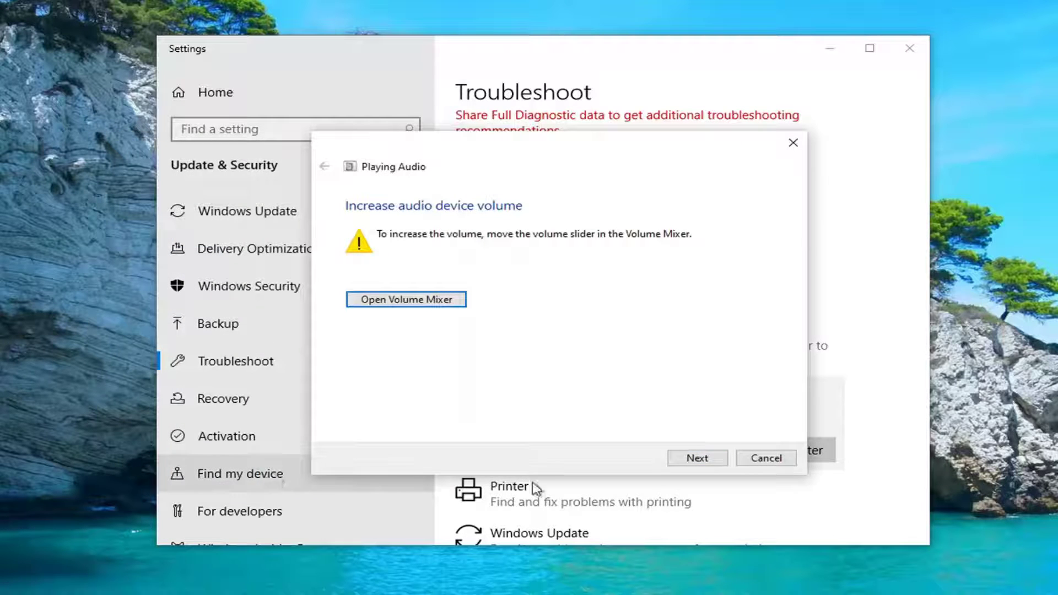
{"action": "left_click", "coordinate": [697, 458]}
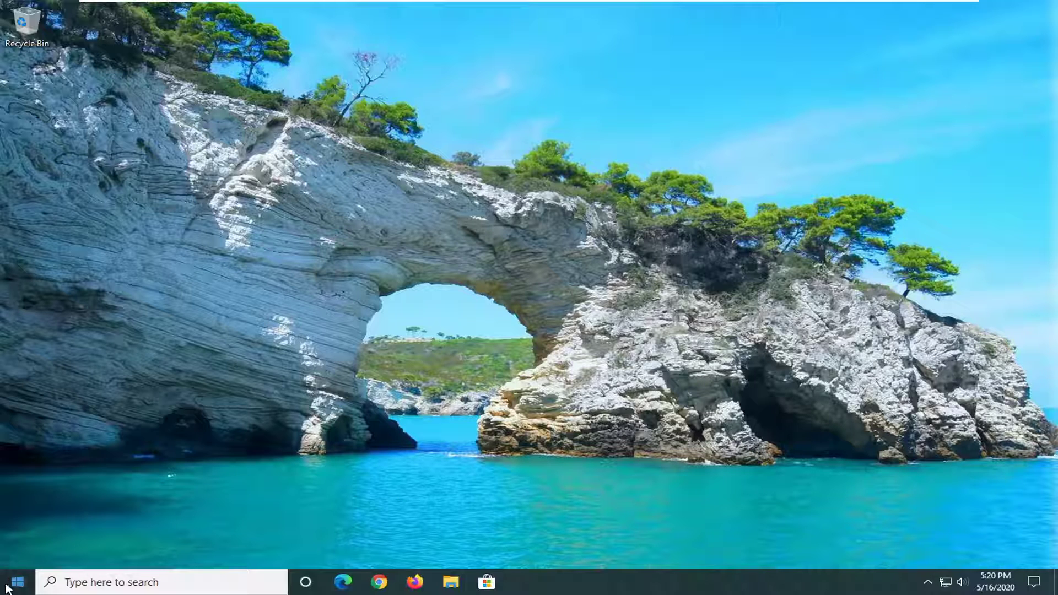
Launch Windows Settings from the Start menu and choose the Privacy tile
{"action": "left_click", "coordinate": [12, 584]}
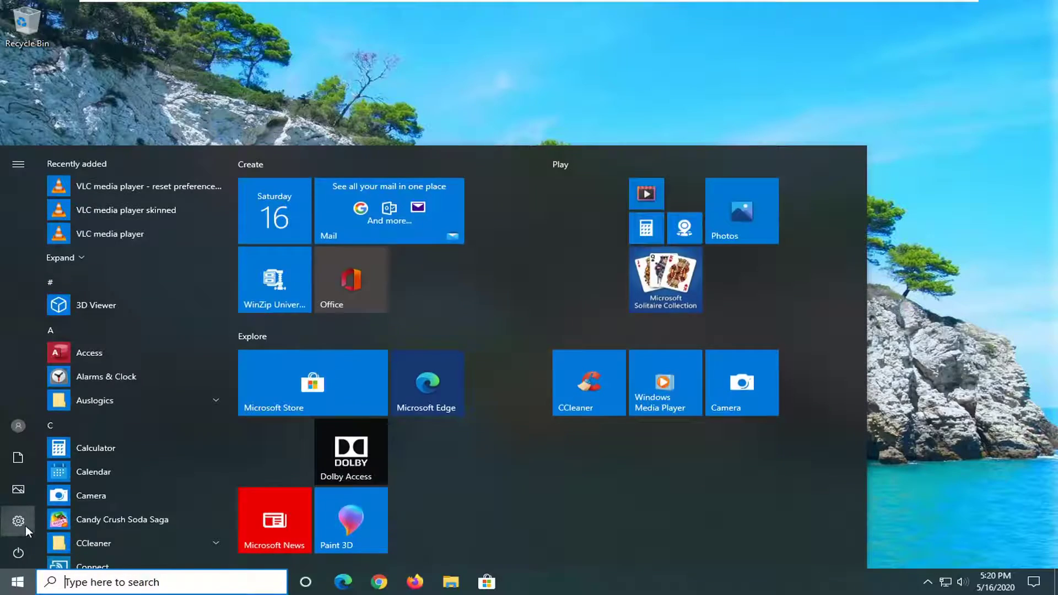
{"action": "left_click", "coordinate": [19, 522]}
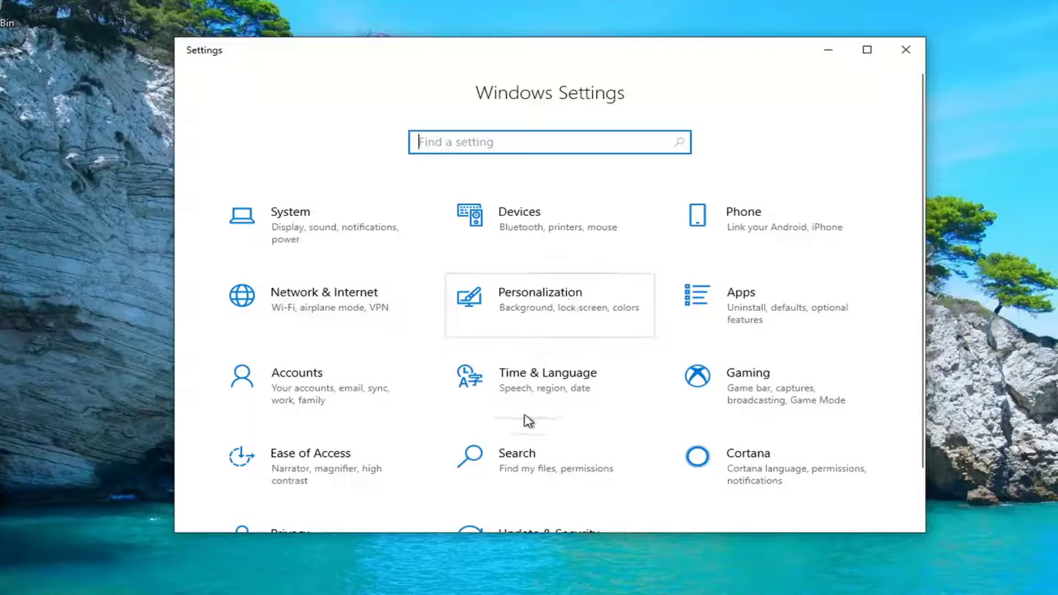
{"action": "left_click", "coordinate": [154, 399]}
{"action": "scroll", "coordinate": [570, 390], "scroll_direction": "down", "scroll_amount": 1}
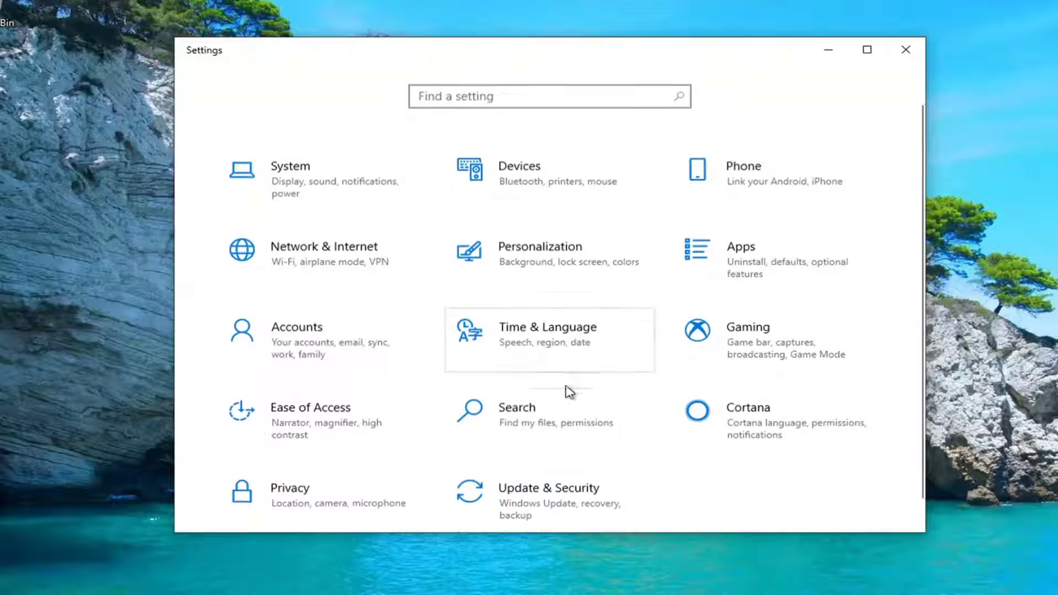
{"action": "scroll", "coordinate": [568, 397], "scroll_direction": "down", "scroll_amount": 1}
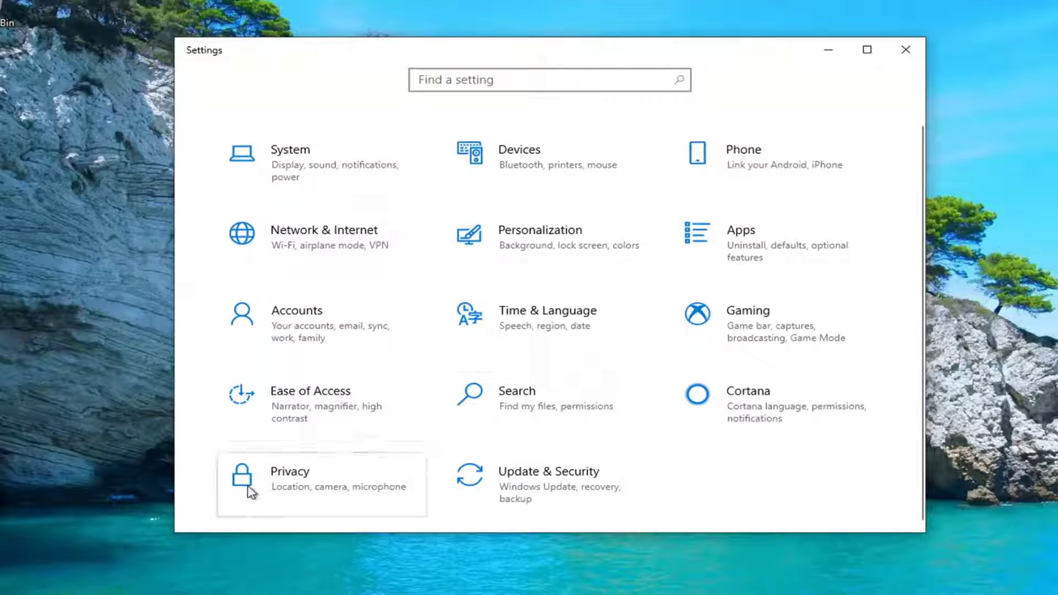
{"action": "left_click", "coordinate": [272, 484]}
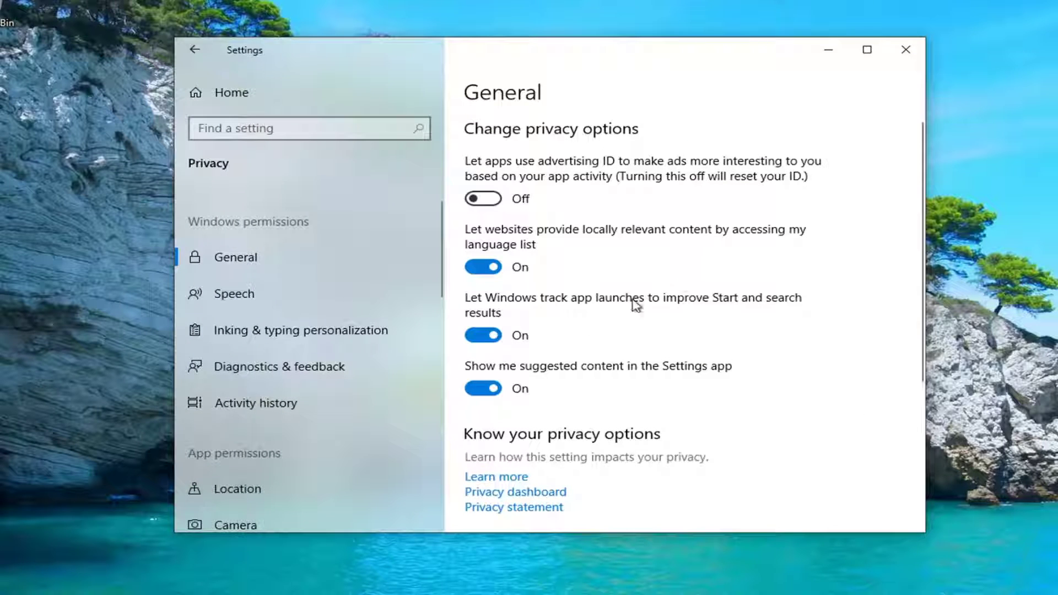
{"action": "scroll", "coordinate": [273, 363], "scroll_direction": "down", "scroll_amount": 2}
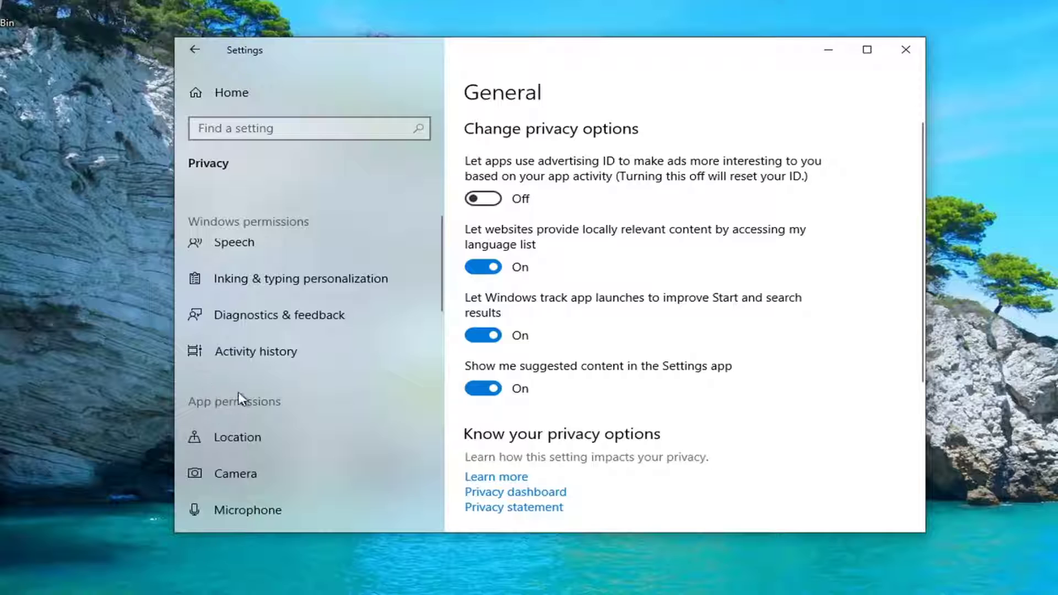
{"action": "scroll", "coordinate": [241, 380], "scroll_direction": "down", "scroll_amount": 3}
{"action": "scroll", "coordinate": [242, 365], "scroll_direction": "down", "scroll_amount": 3}
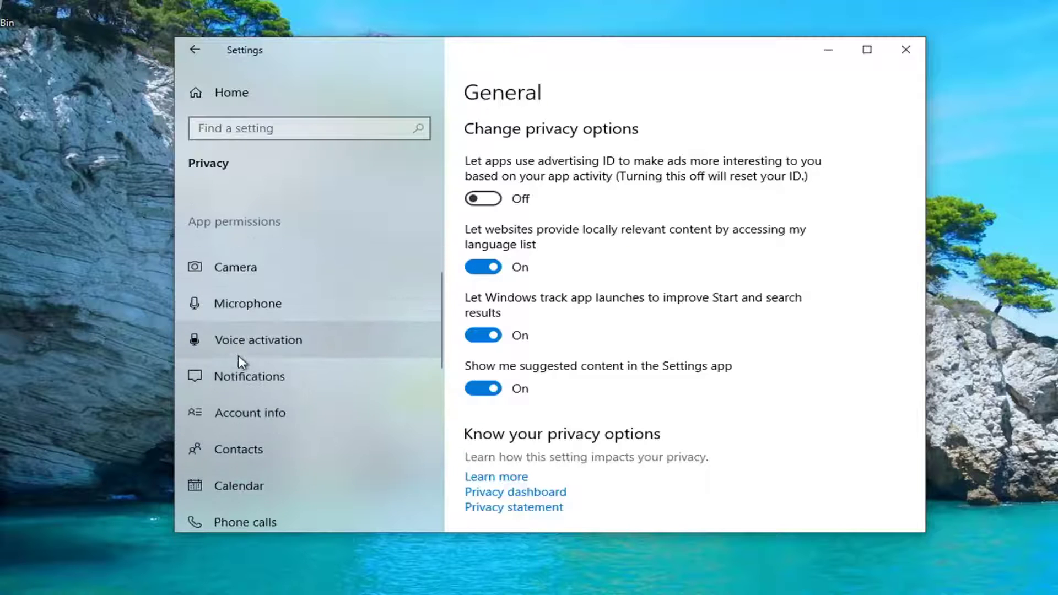
{"action": "scroll", "coordinate": [225, 397], "scroll_direction": "up", "scroll_amount": 2}
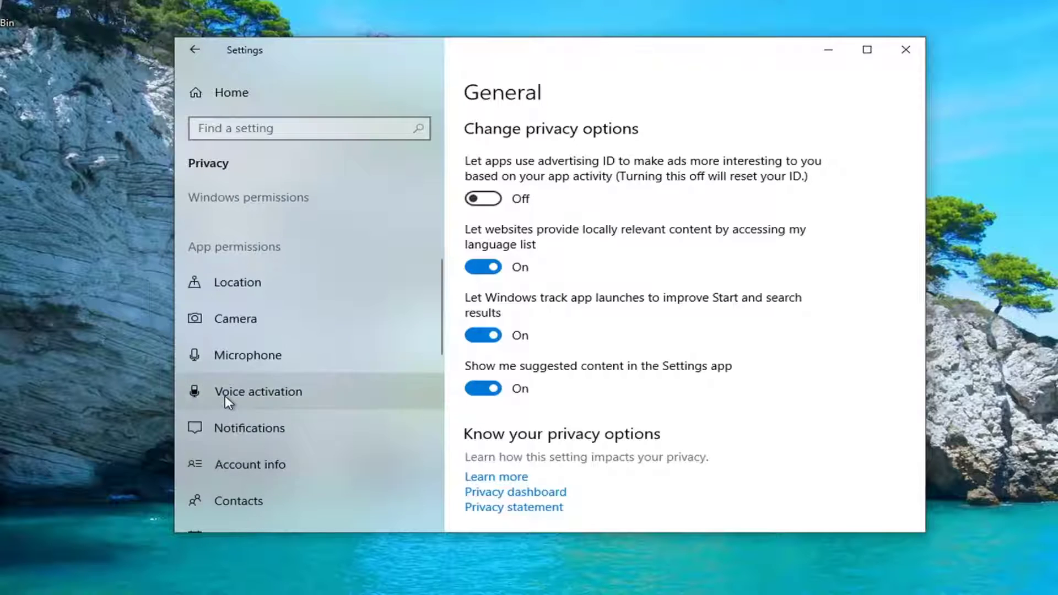
Show the Privacy Microphone page to confirm apps may access the microphone
{"action": "left_click", "coordinate": [238, 354]}
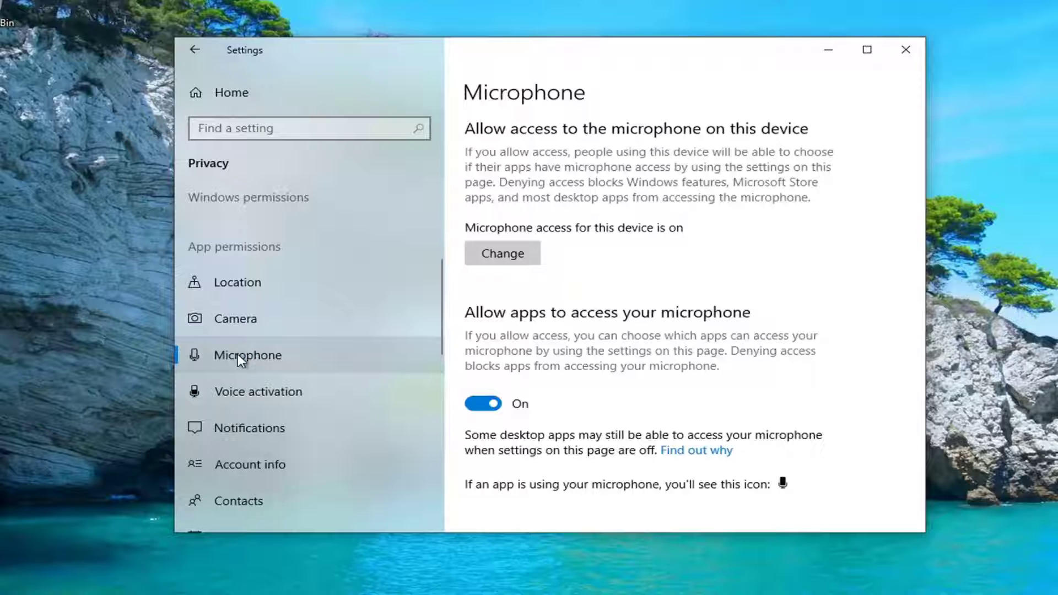